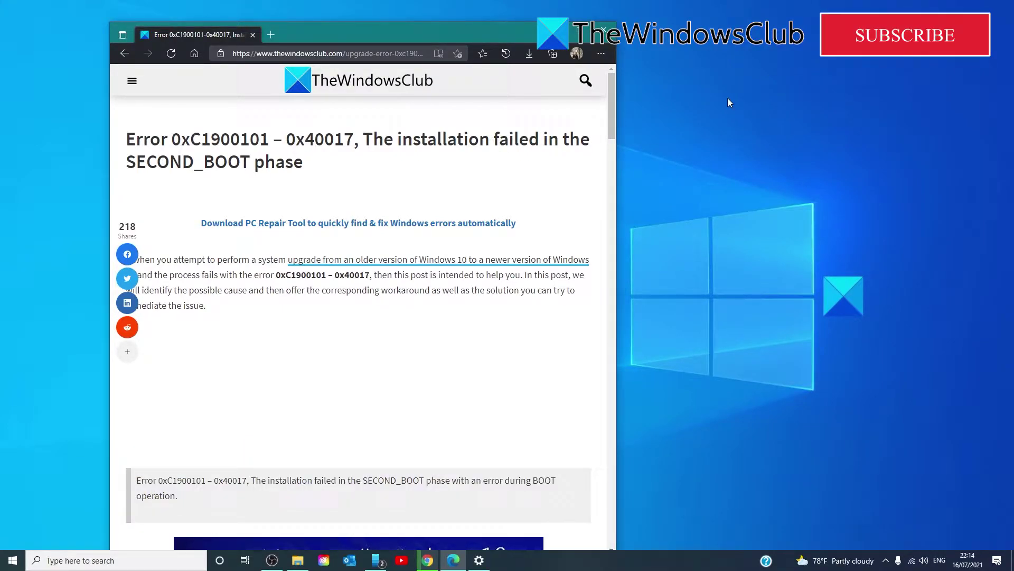
# Step: Create a system restore point described as 'error fix' through System Properties
pyautogui.click(61, 561)
pyautogui.write('syst')
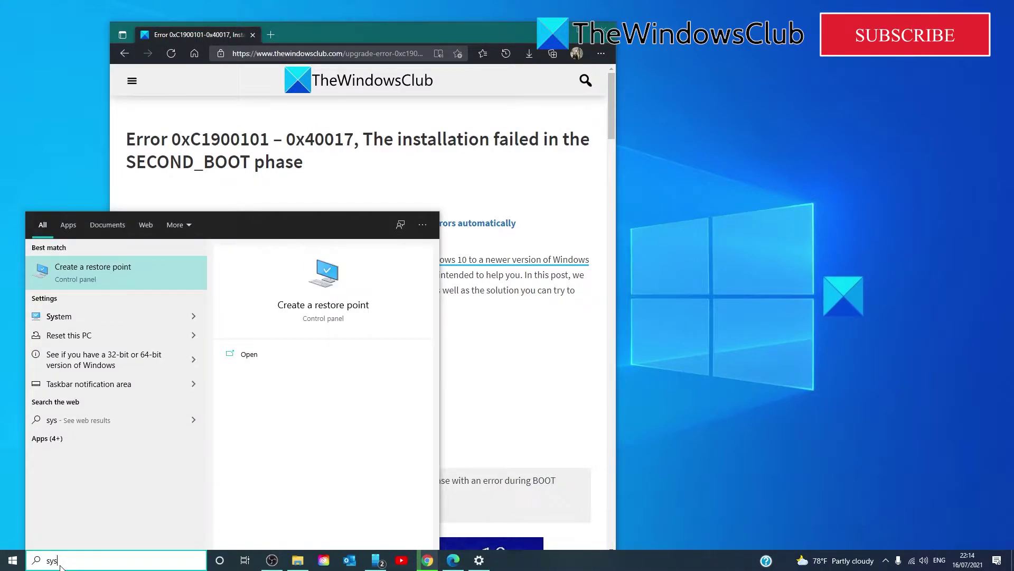
pyautogui.click(320, 309)
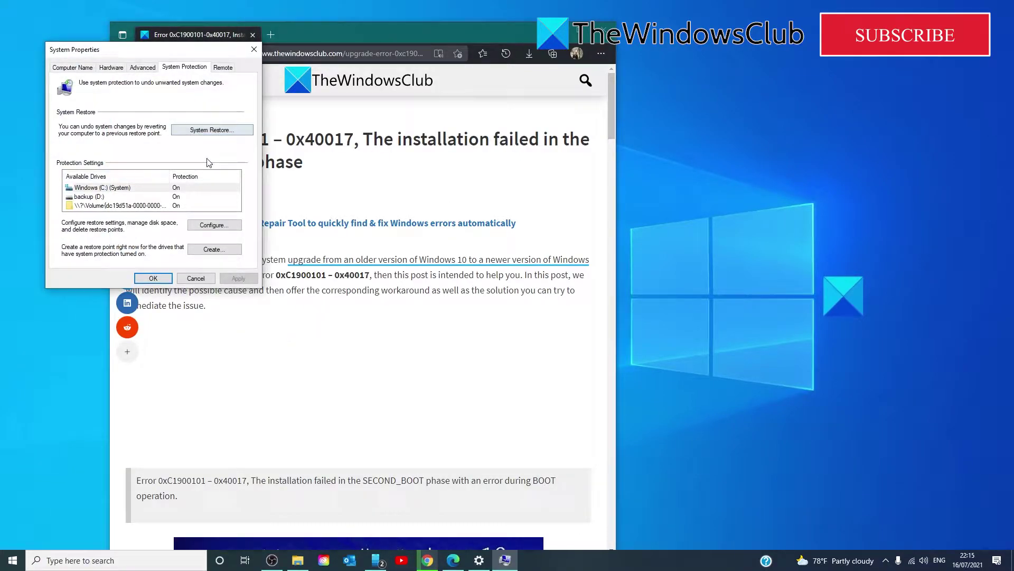
pyautogui.click(214, 251)
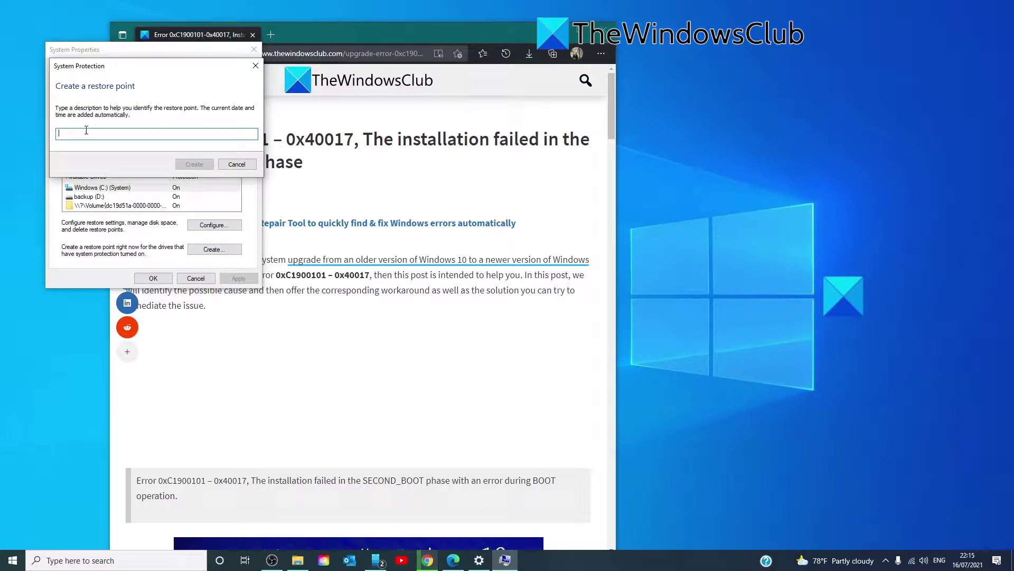
pyautogui.write('error fix')
pyautogui.click(194, 165)
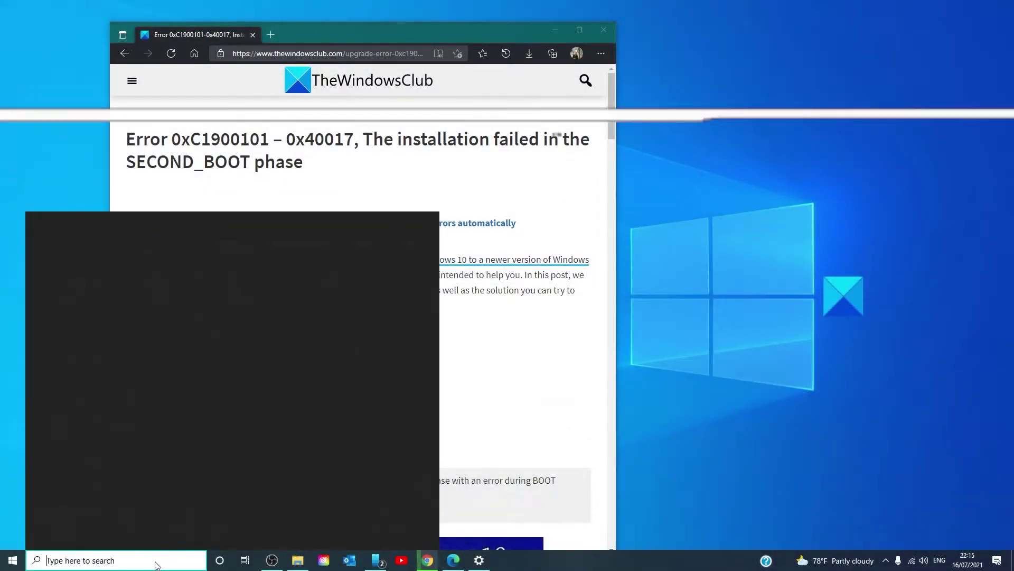
pyautogui.write('regi')
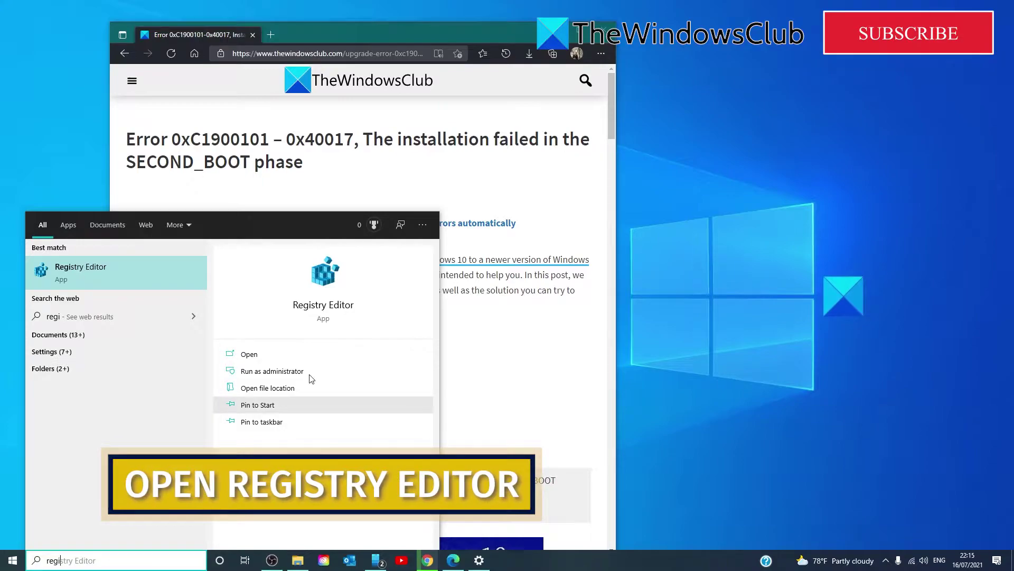
# Step: Launch Registry Editor and copy the CurrentControlSet Services path from the article
pyautogui.click(323, 286)
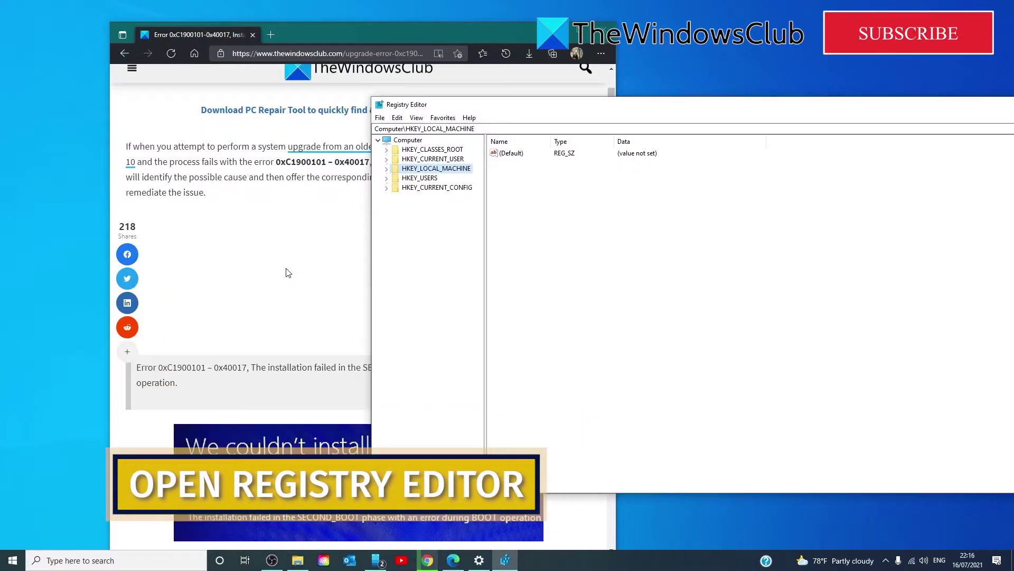
pyautogui.scroll(-5, 287, 273)
pyautogui.scroll(-5, 288, 273)
pyautogui.scroll(-5, 288, 272)
pyautogui.scroll(-3, 288, 273)
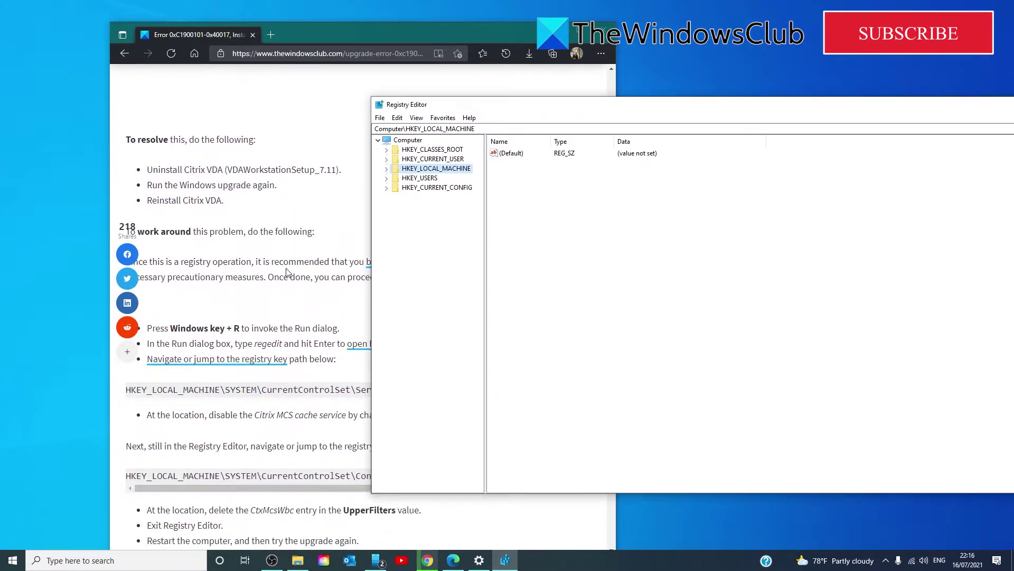
pyautogui.scroll(2, 288, 273)
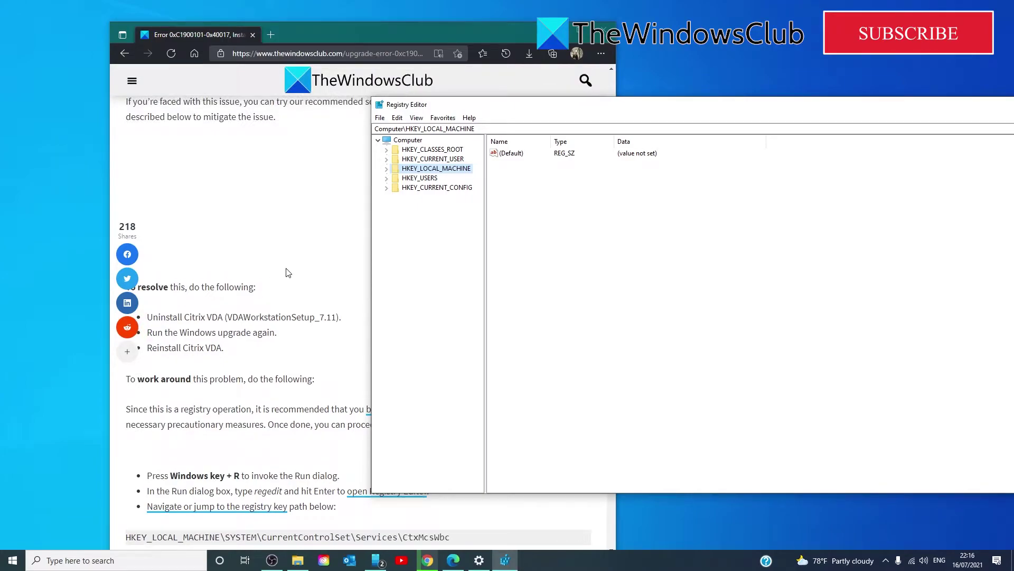
pyautogui.click(454, 539)
pyautogui.moveTo(449, 537); pyautogui.dragTo(129, 539)
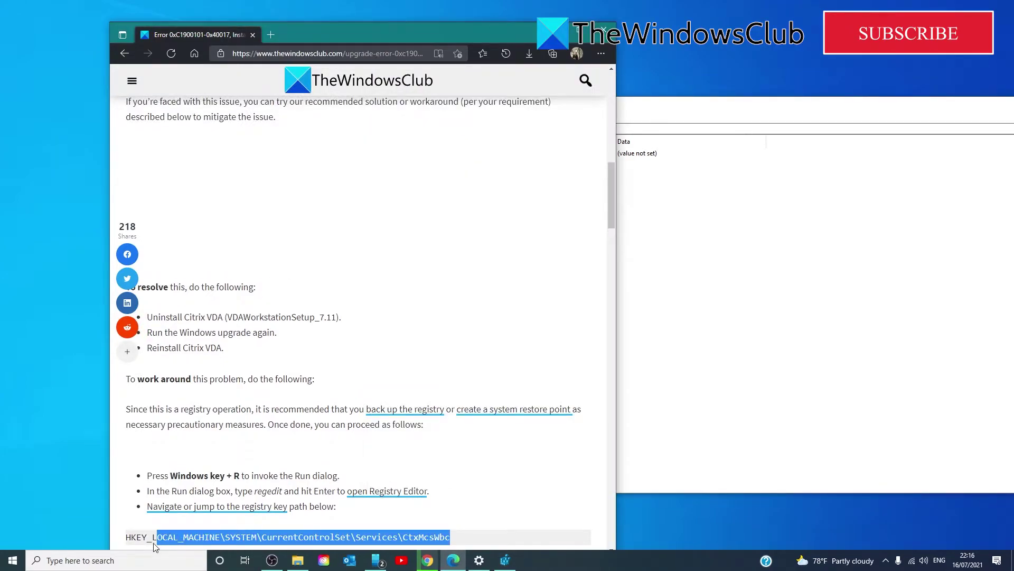
pyautogui.rightClick(137, 536)
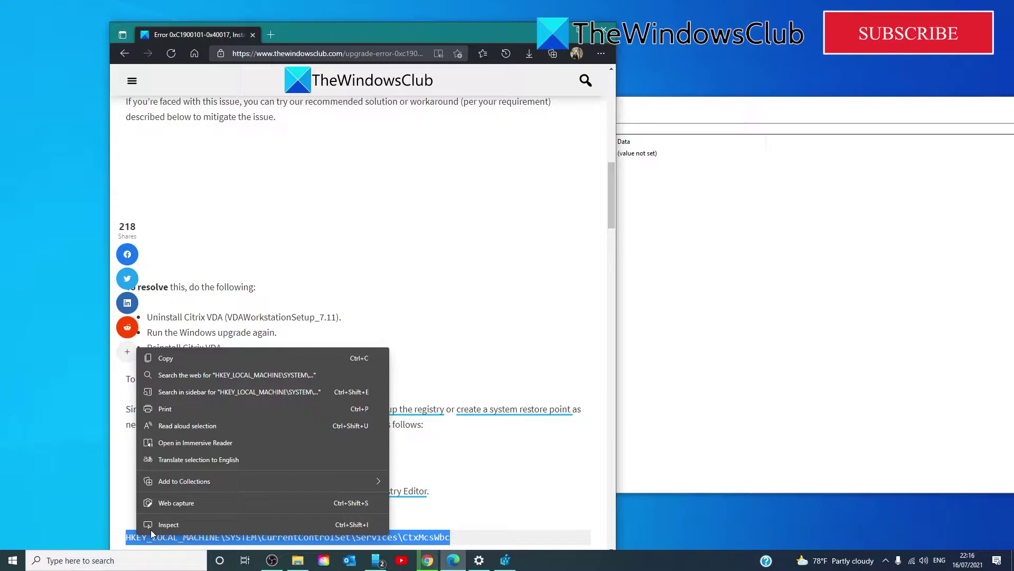
pyautogui.click(159, 357)
# Step: Paste the Services path into Registry Editor's address bar to reach the CLFS key
pyautogui.click(722, 331)
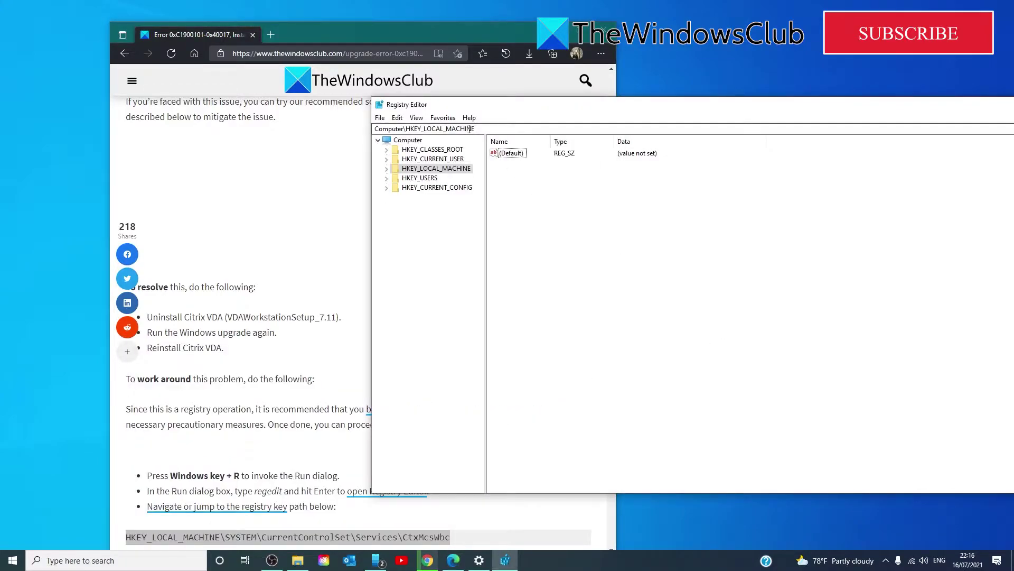
pyautogui.moveTo(476, 129); pyautogui.dragTo(367, 131)
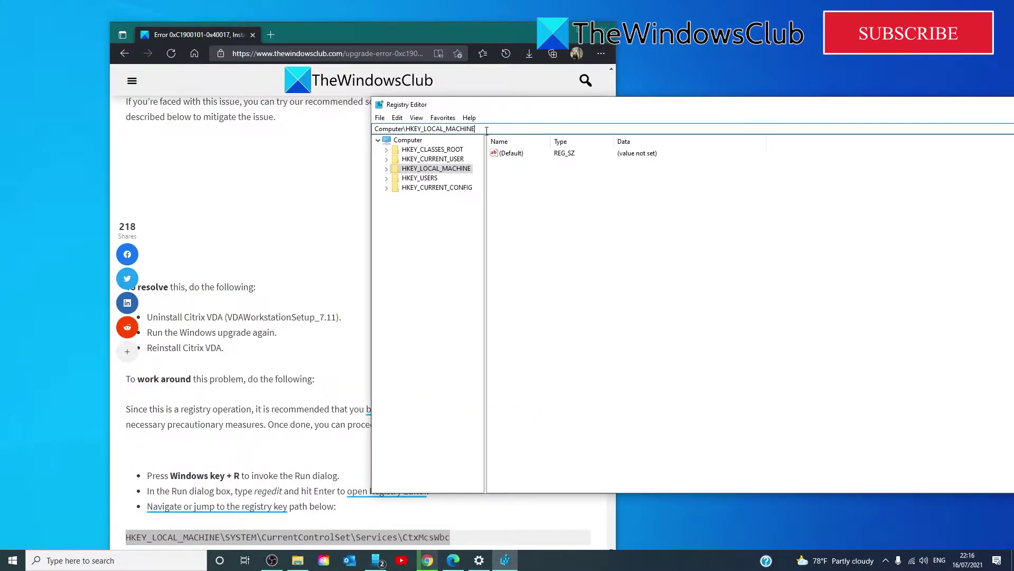
pyautogui.rightClick(408, 129)
pyautogui.click(429, 177)
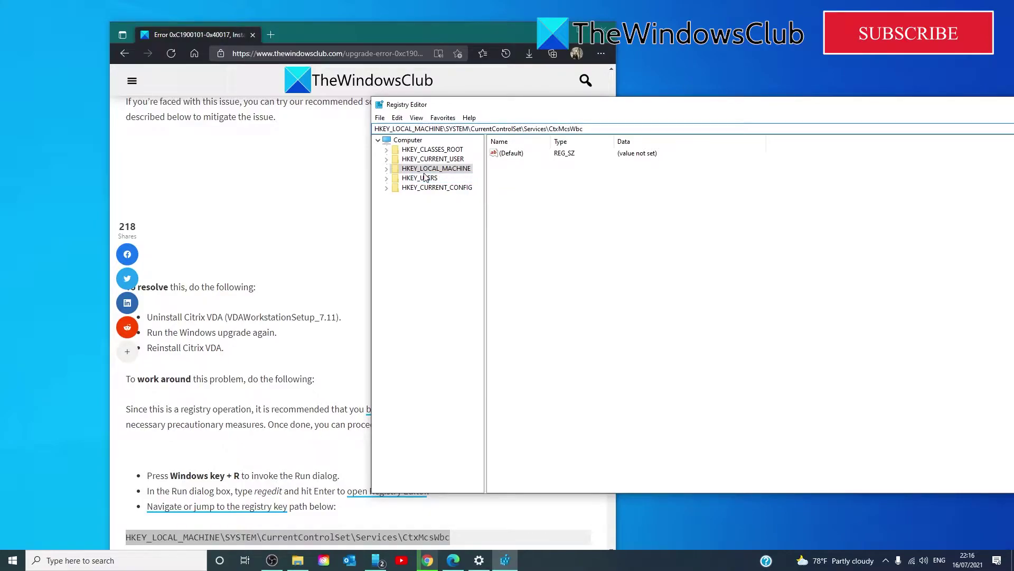
pyautogui.press('Return')
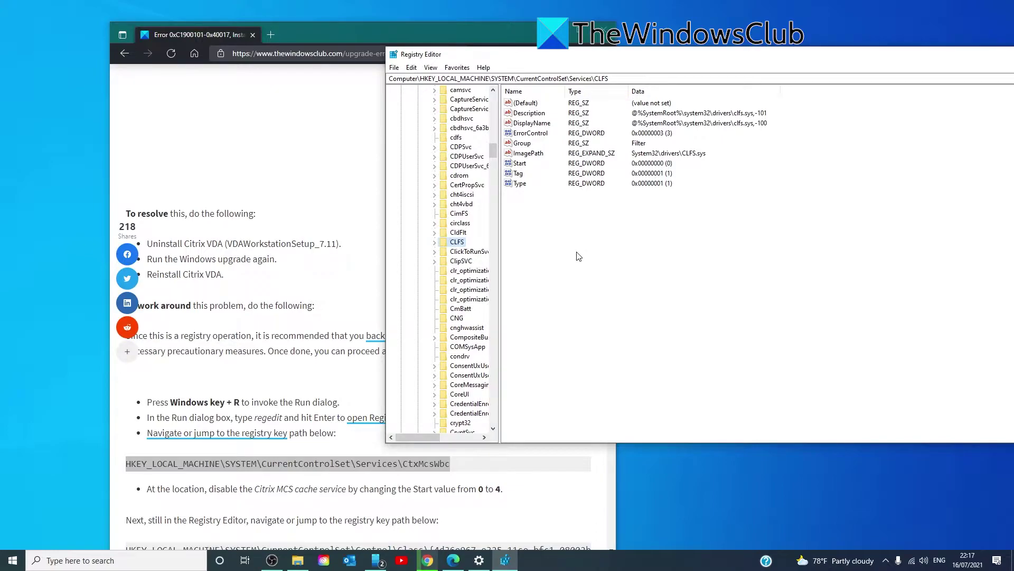
# Step: Modify the CLFS Start value and confirm it, leaving its data at 0
pyautogui.rightClick(523, 165)
pyautogui.click(536, 171)
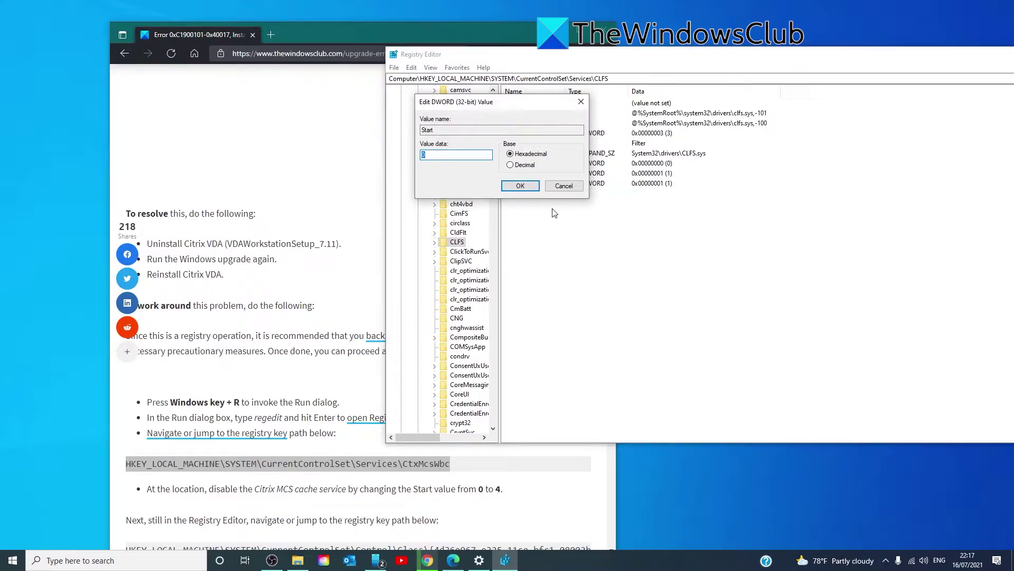
pyautogui.click(520, 185)
# Step: Move Registry Editor into full view and expand the CLFS key
pyautogui.moveTo(940, 70); pyautogui.dragTo(966, 65)
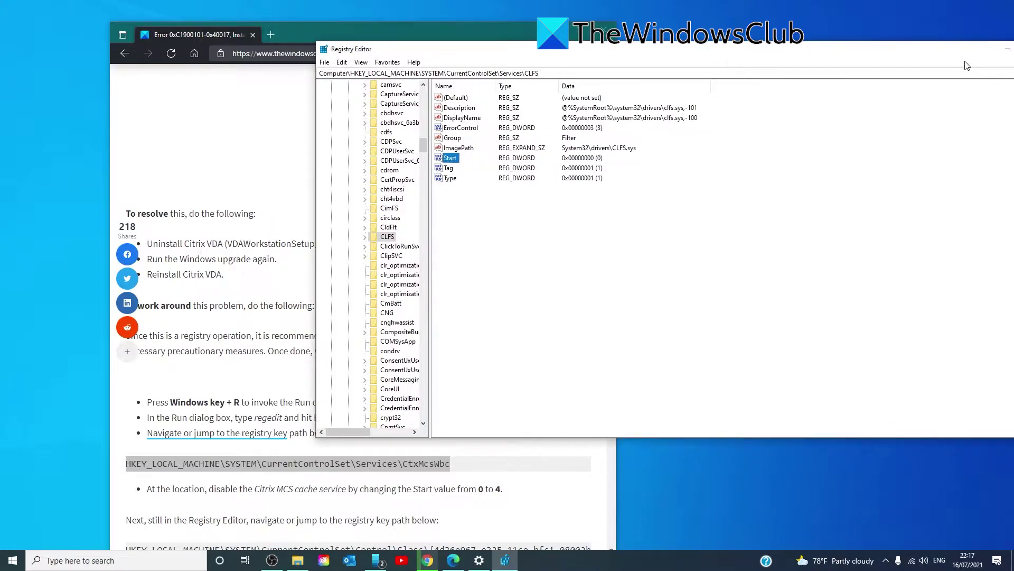
pyautogui.moveTo(877, 58); pyautogui.dragTo(757, 50)
pyautogui.click(253, 406)
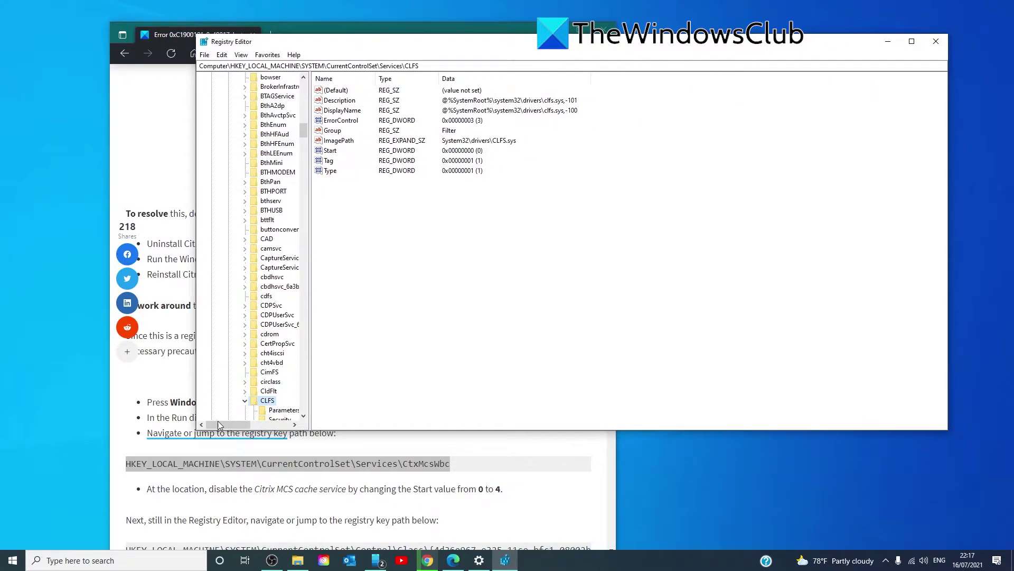
pyautogui.scroll(-3, 156, 476)
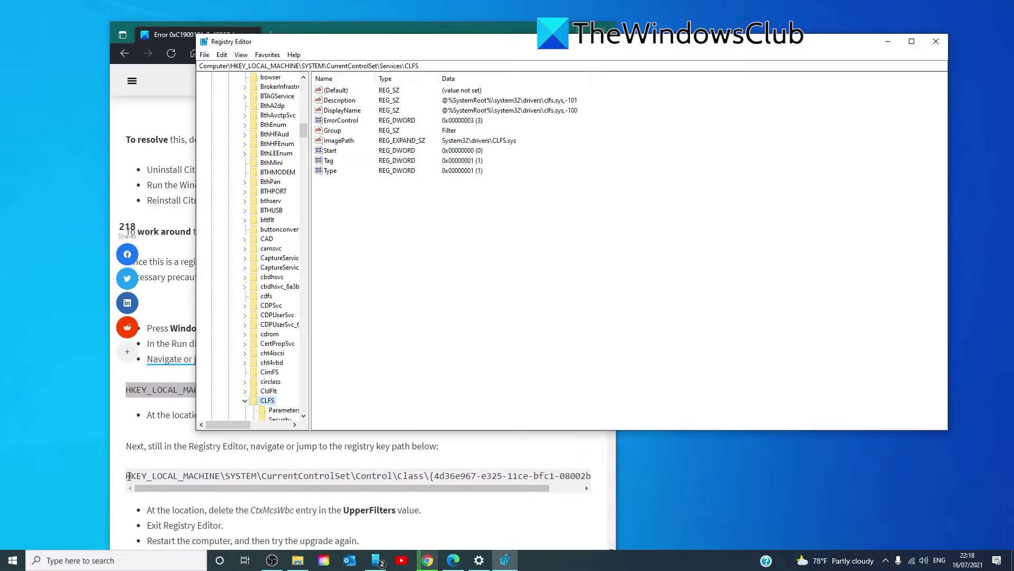
# Step: Copy the Control\Class {4d36e967-e325-11ce-bfc1-08002be10318} path from the article and navigate there
pyautogui.moveTo(128, 475); pyautogui.dragTo(609, 490)
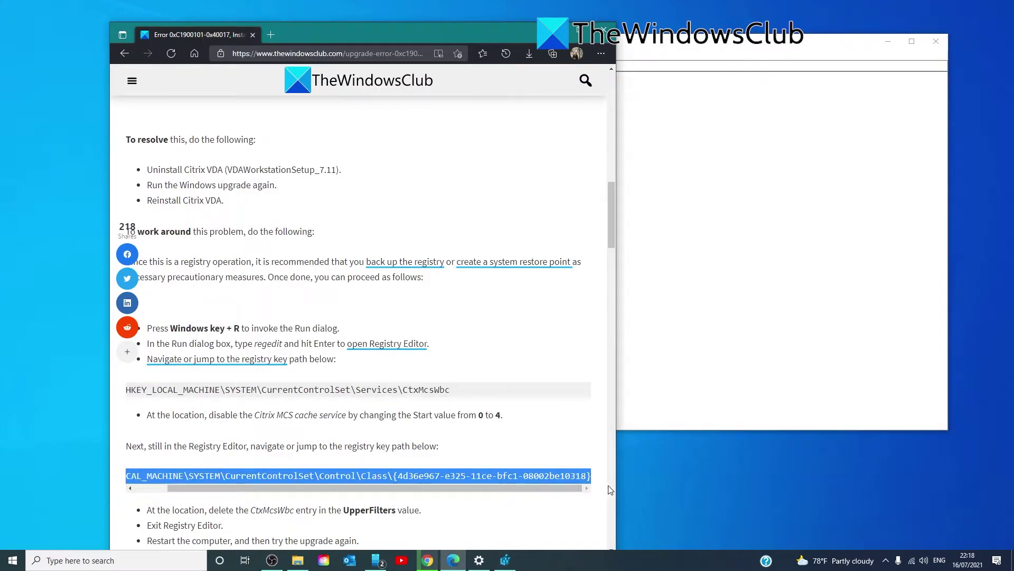
pyautogui.rightClick(561, 478)
pyautogui.click(611, 299)
pyautogui.click(657, 250)
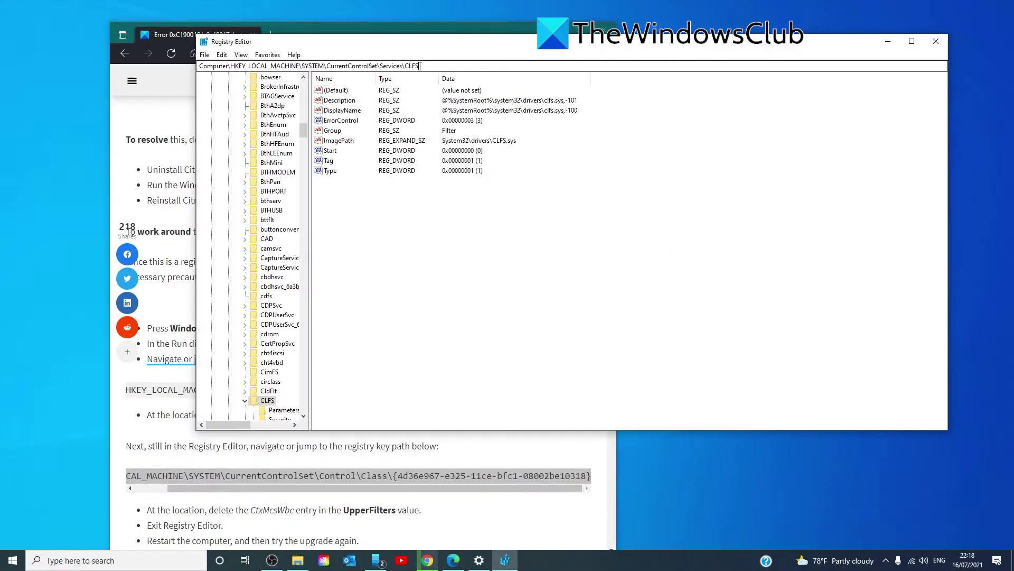
pyautogui.moveTo(418, 65); pyautogui.dragTo(235, 65)
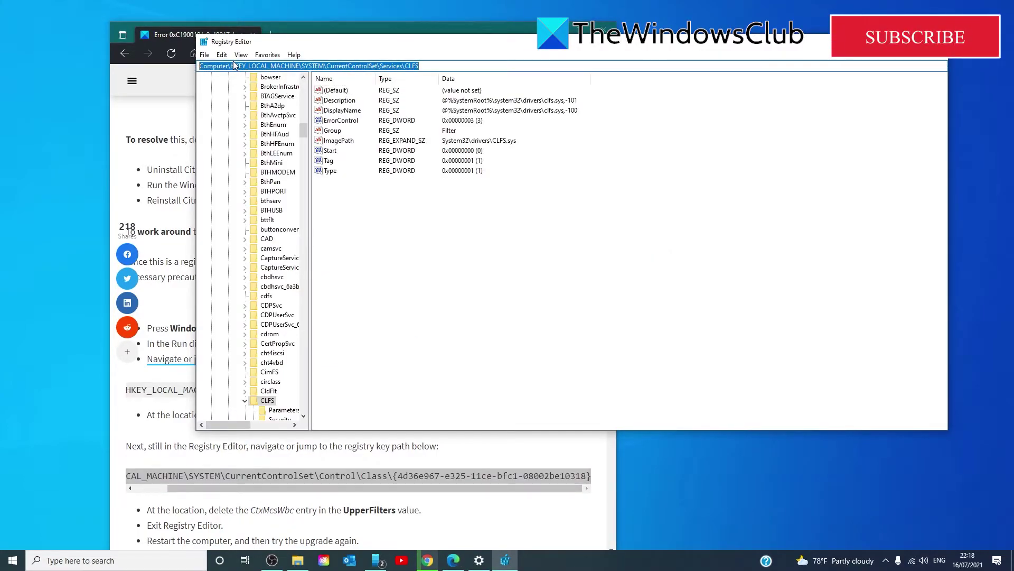
pyautogui.rightClick(235, 66)
pyautogui.click(262, 105)
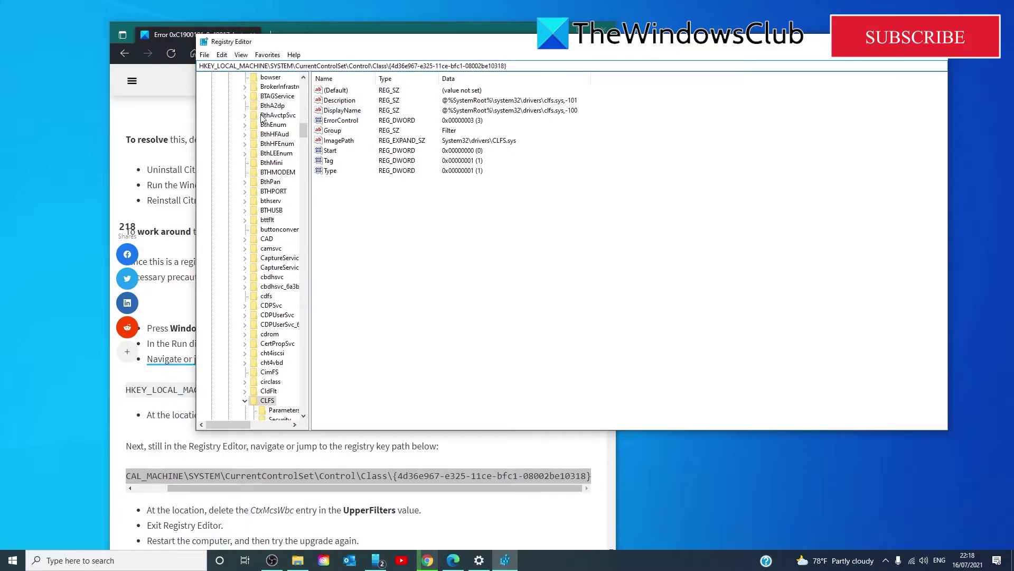
pyautogui.press('Return')
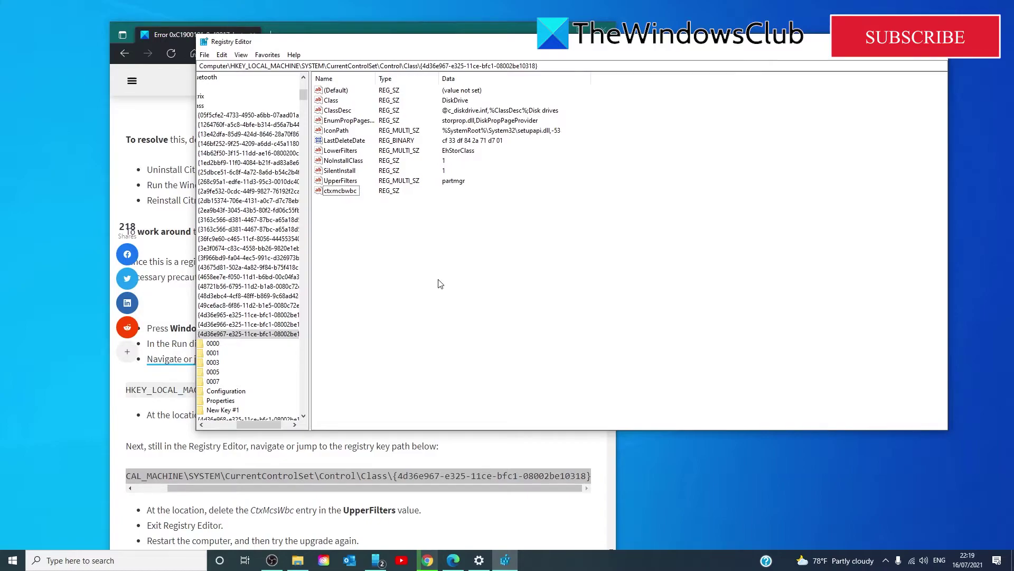
# Step: Delete the ctxmcbwbc value from the disk drive Class key, confirming with Yes
pyautogui.rightClick(355, 197)
pyautogui.click(380, 227)
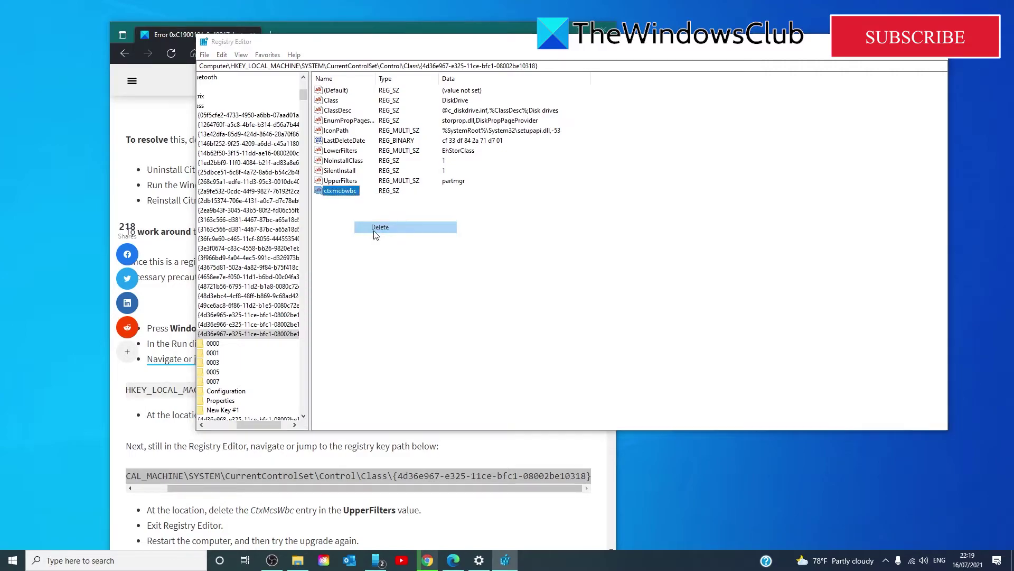
pyautogui.click(587, 281)
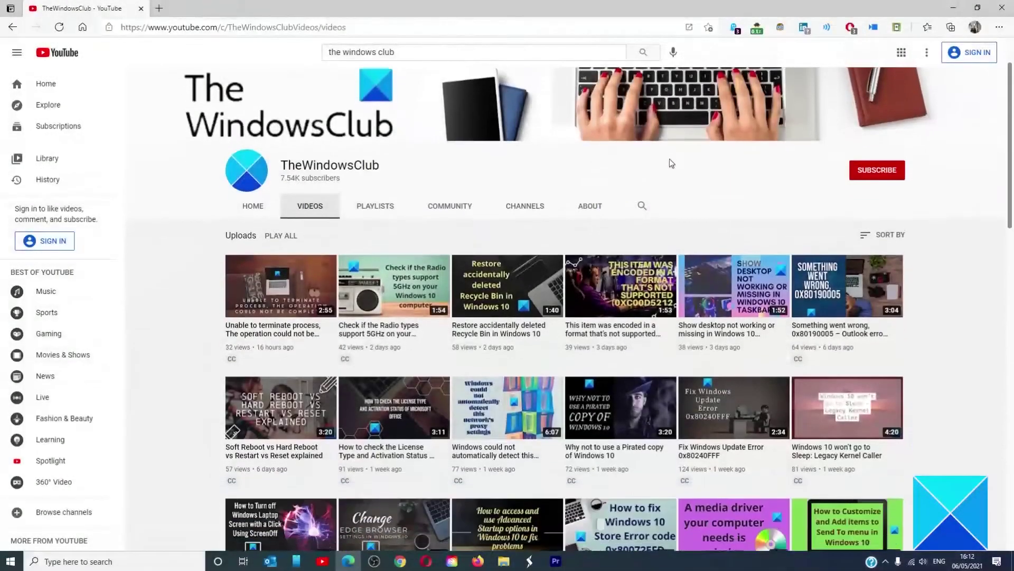
pyautogui.scroll(-5, 670, 162)
pyautogui.scroll(-5, 670, 163)
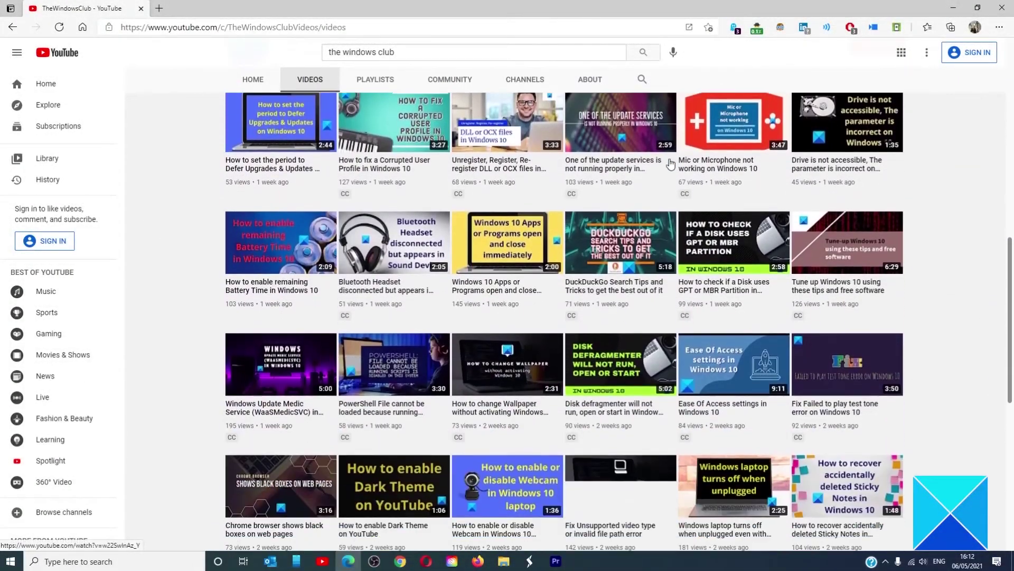
pyautogui.scroll(-5, 670, 162)
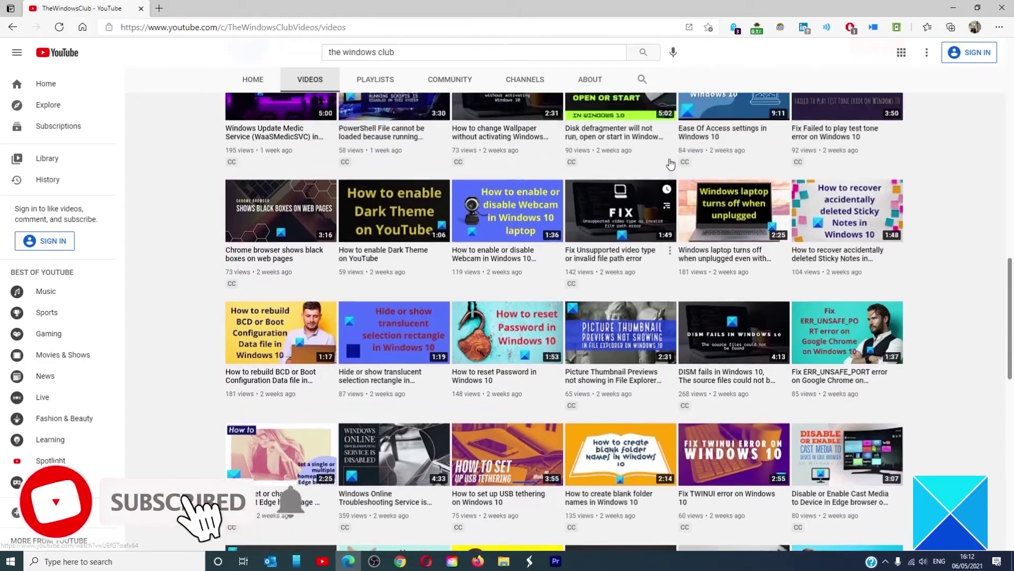
pyautogui.scroll(5, 669, 162)
pyautogui.scroll(5, 670, 163)
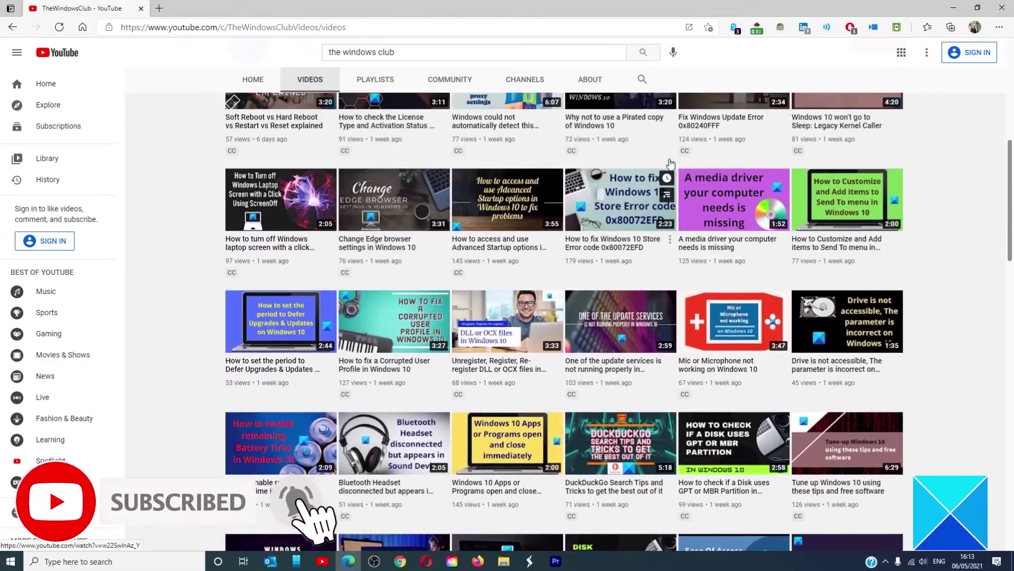
pyautogui.scroll(5, 669, 162)
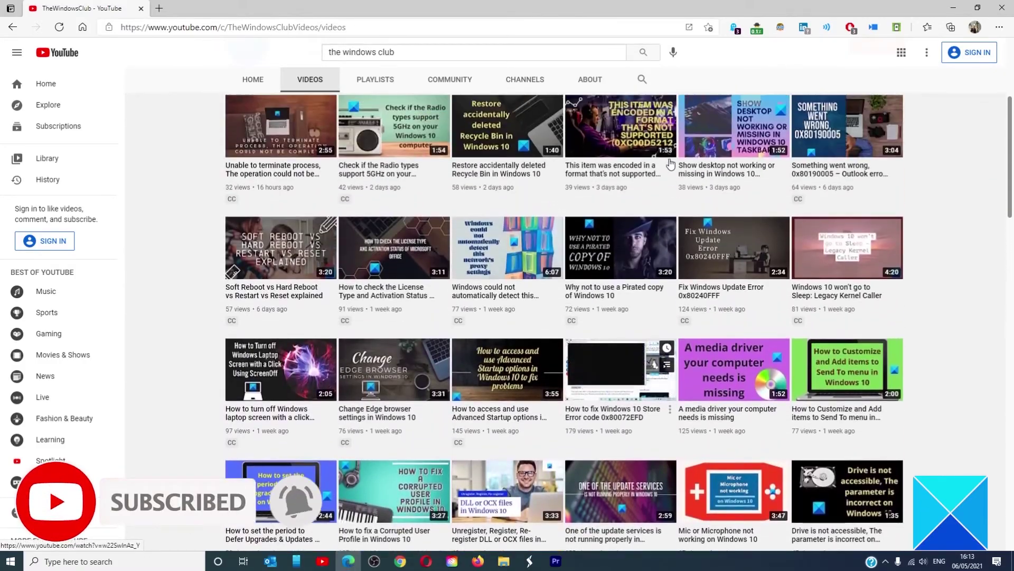